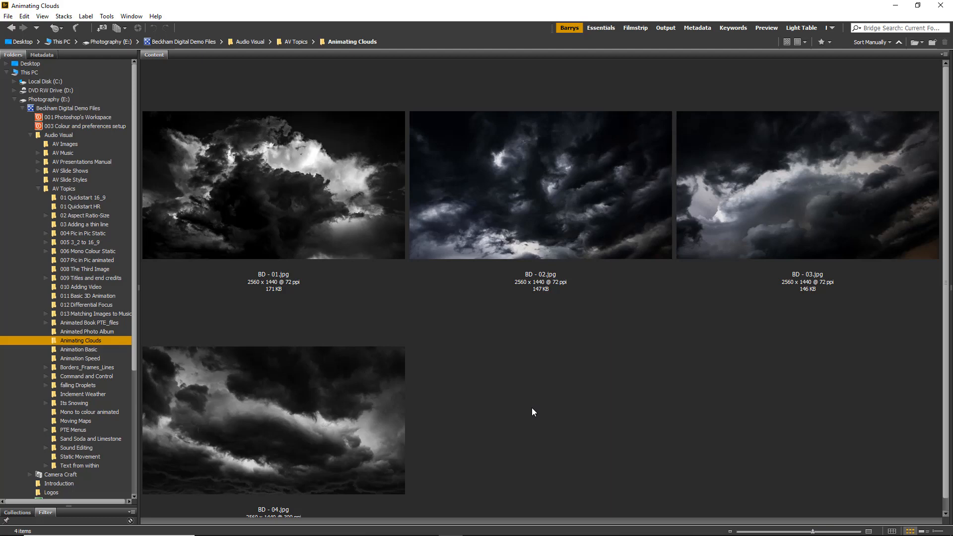
# Open BD - 01.jpg from the Animating Clouds folder in Photoshop and fit it to the screen
pyautogui.click(271, 191)
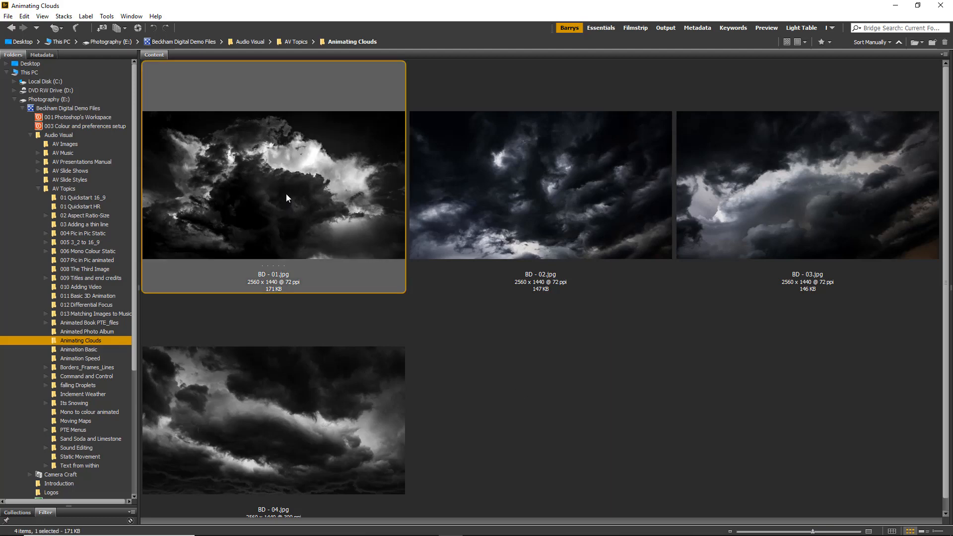
pyautogui.doubleClick(287, 191)
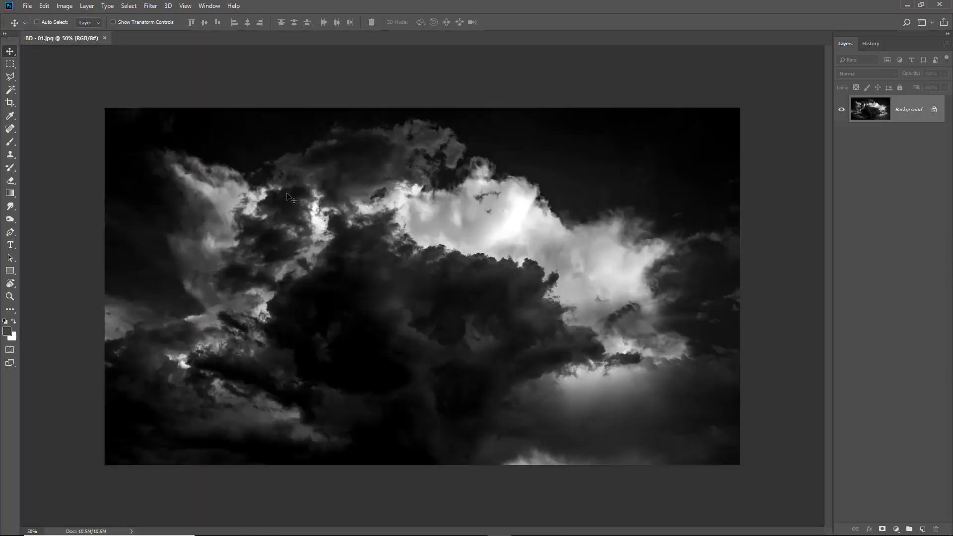
pyautogui.hotkey('ctrl', '0')
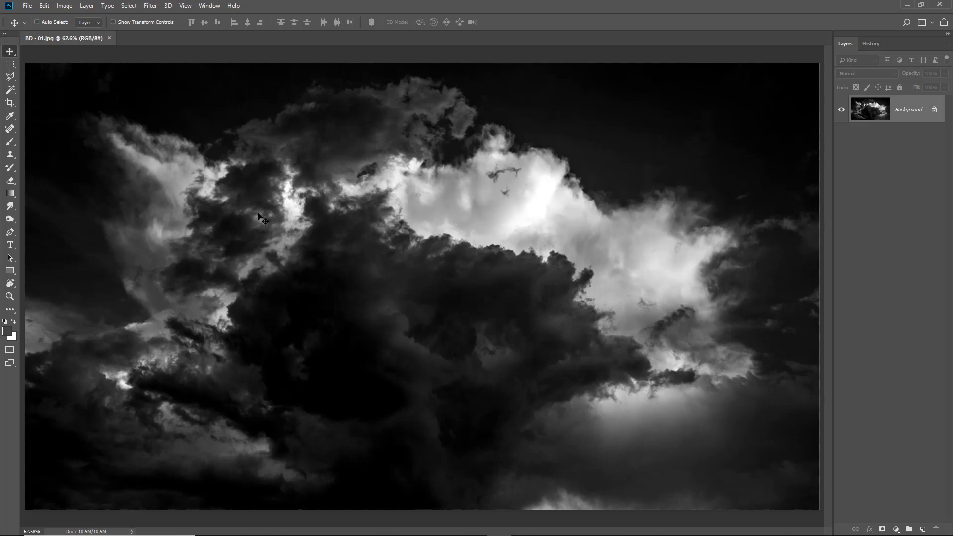
# Draw a loose freehand selection around the large dark cloud in the middle of the image with the Lasso tool
pyautogui.click(15, 80)
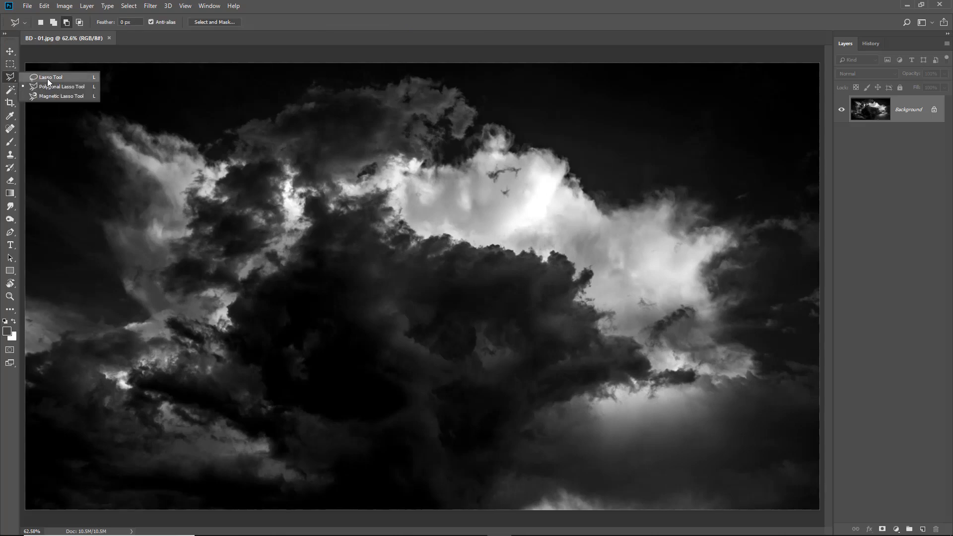
pyautogui.click(48, 78)
pyautogui.moveTo(245, 272)
pyautogui.mouseDown()
pyautogui.moveTo(269, 242)
pyautogui.moveTo(430, 261)
pyautogui.moveTo(510, 319)
pyautogui.moveTo(297, 382)
pyautogui.moveTo(189, 336)
pyautogui.moveTo(218, 254)
pyautogui.mouseUp()
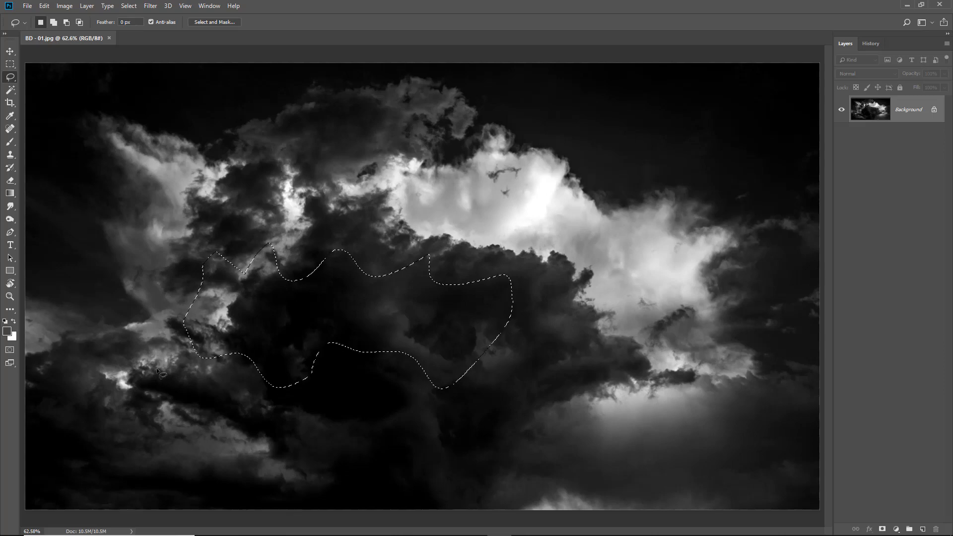
pyautogui.hotkey('ctrl', 'd')
pyautogui.moveTo(122, 378)
pyautogui.mouseDown()
pyautogui.moveTo(162, 360)
pyautogui.moveTo(154, 322)
pyautogui.moveTo(207, 305)
pyautogui.moveTo(276, 249)
pyautogui.moveTo(298, 185)
pyautogui.moveTo(351, 179)
pyautogui.moveTo(439, 191)
pyautogui.moveTo(593, 247)
pyautogui.moveTo(667, 340)
pyautogui.moveTo(719, 377)
pyautogui.moveTo(570, 454)
pyautogui.moveTo(527, 469)
pyautogui.moveTo(446, 476)
pyautogui.moveTo(280, 477)
pyautogui.moveTo(200, 451)
pyautogui.moveTo(133, 394)
pyautogui.mouseUp()
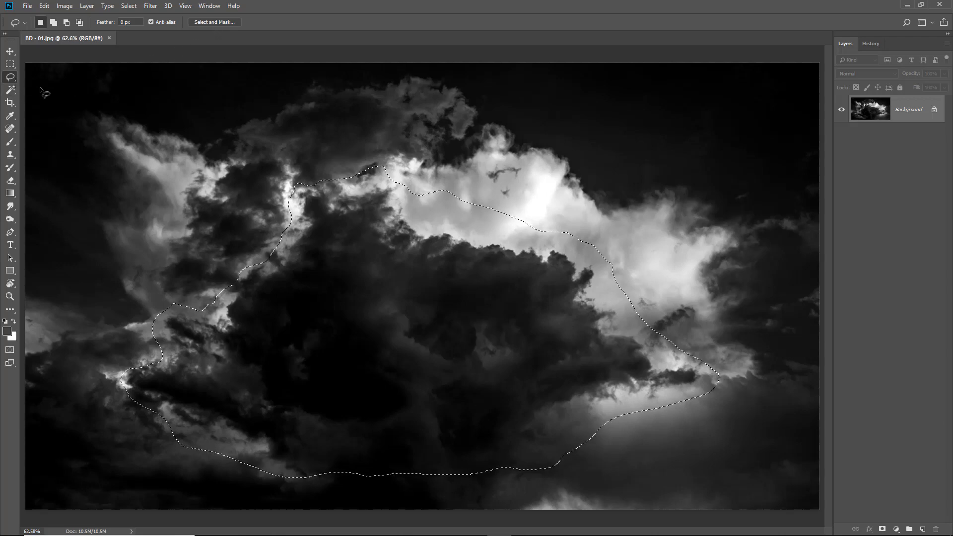
# Feather the cloud selection by about 55.7 px in Select and Mask and output it as a selection
pyautogui.click(213, 23)
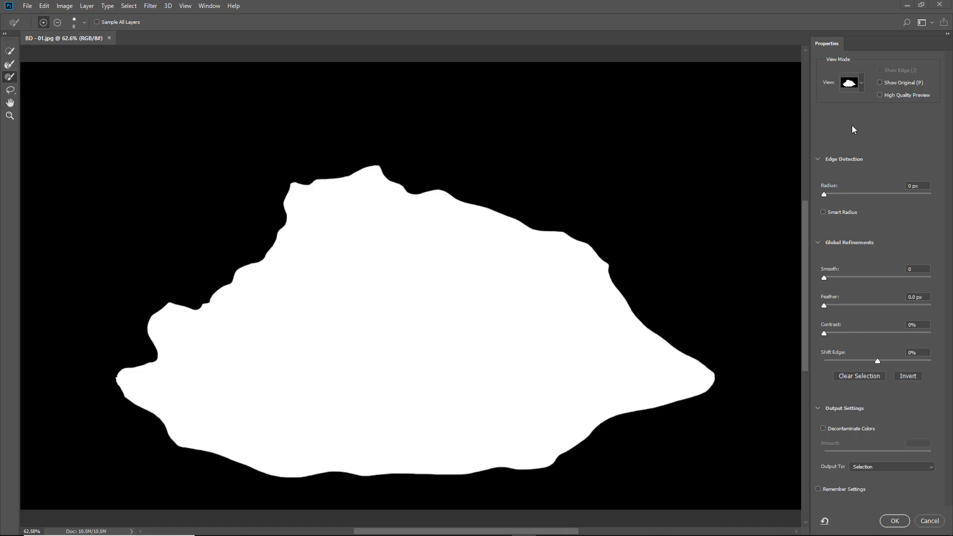
pyautogui.click(863, 85)
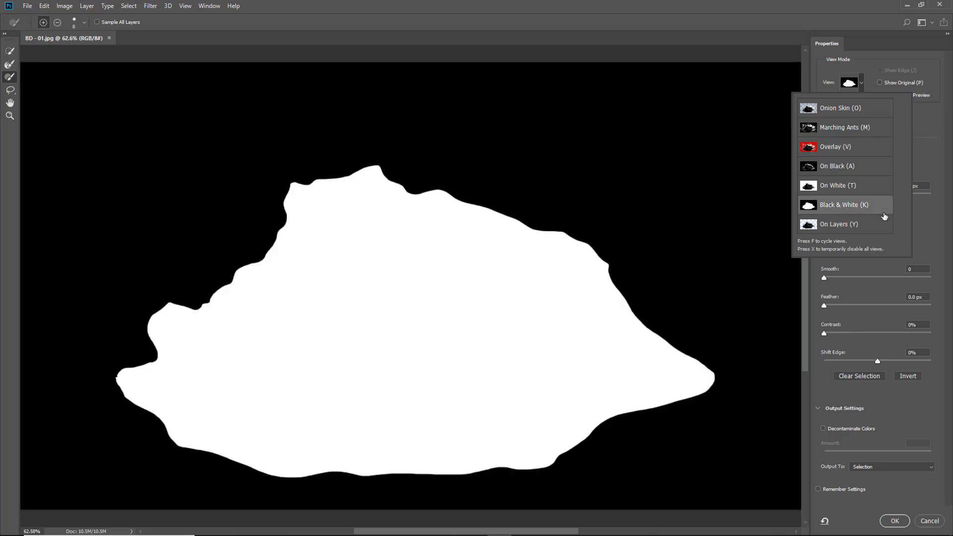
pyautogui.click(917, 225)
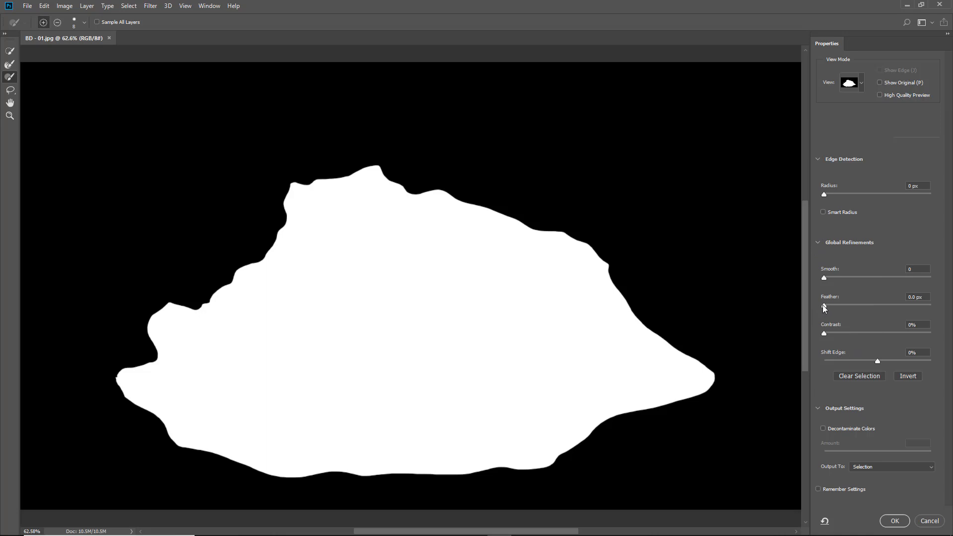
pyautogui.moveTo(823, 305); pyautogui.dragTo(880, 309)
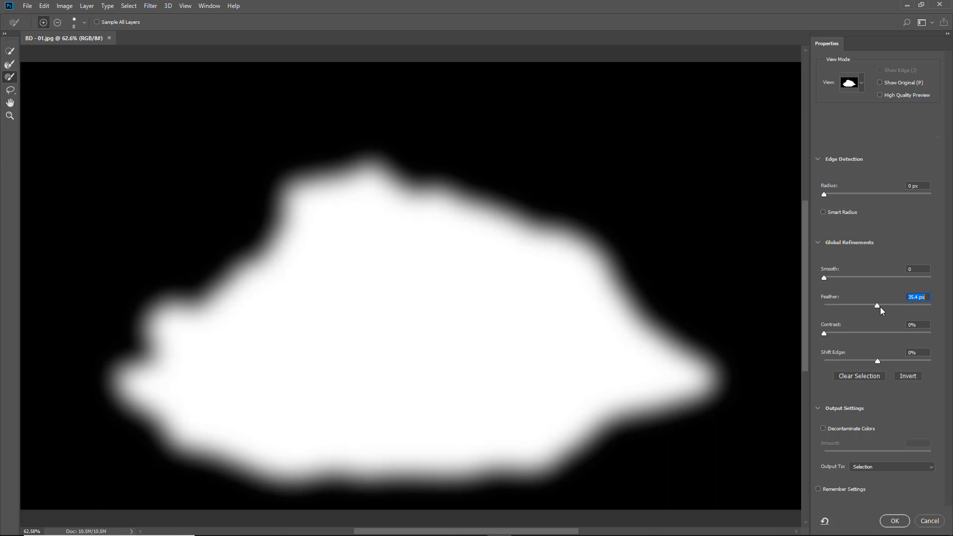
pyautogui.moveTo(877, 304); pyautogui.dragTo(882, 305)
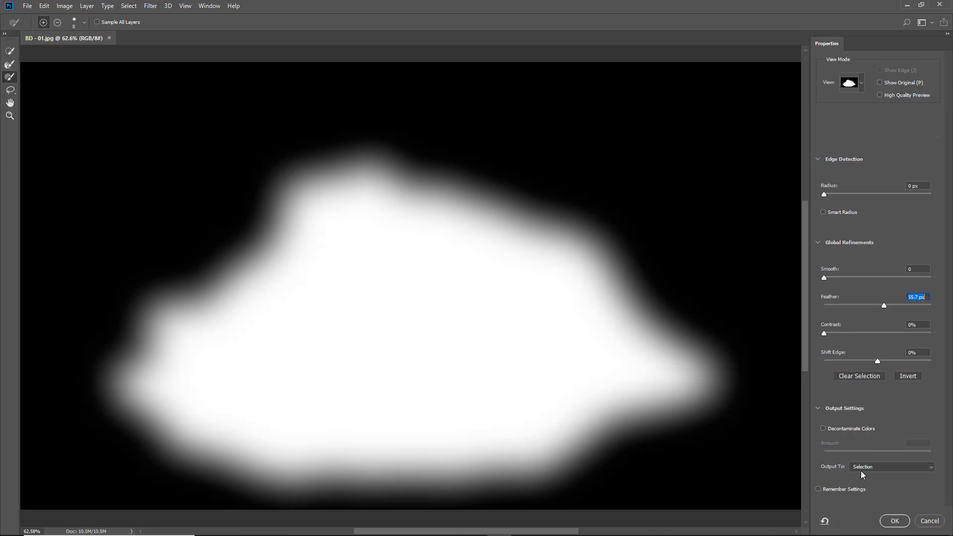
pyautogui.click(897, 523)
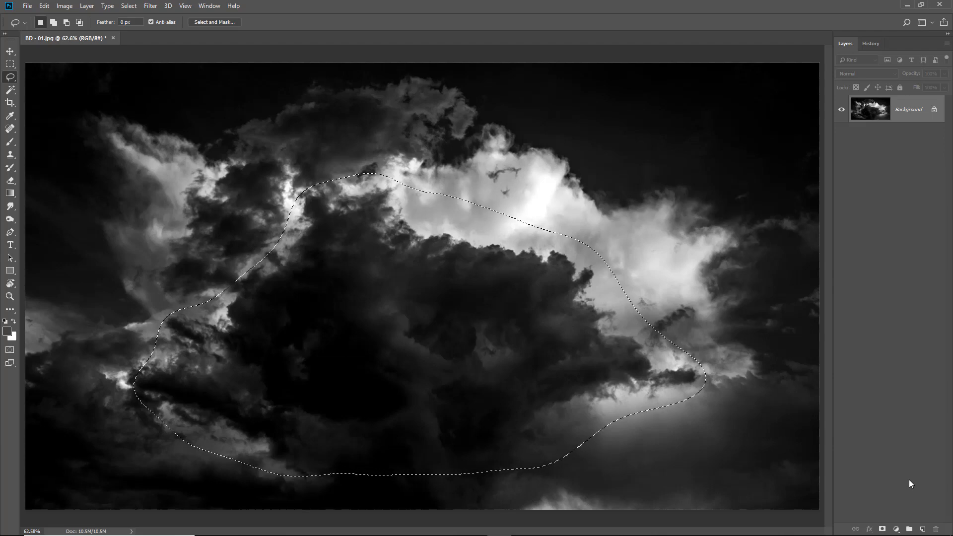
# Copy the feathered cloud selection to a new layer and hide the Background layer
pyautogui.hotkey('ctrl', 'j')
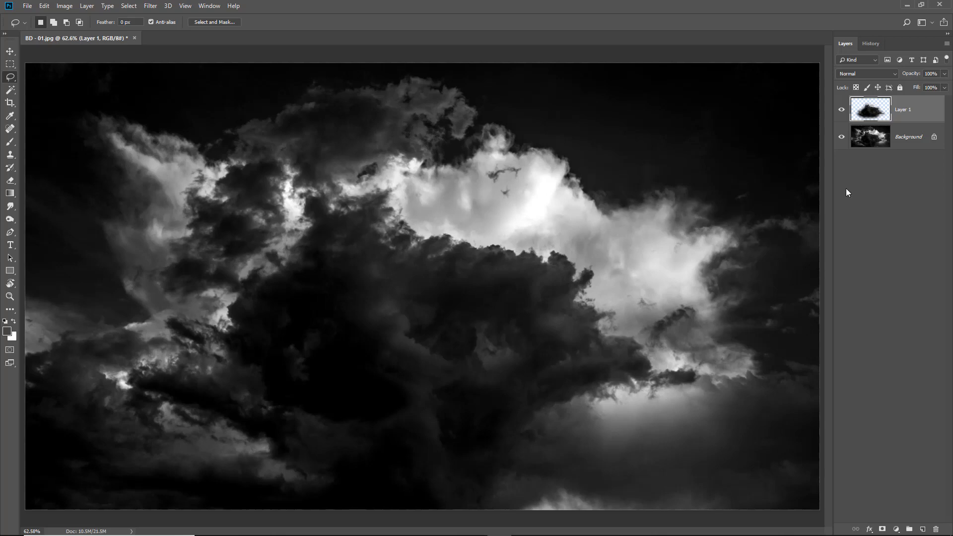
pyautogui.click(841, 138)
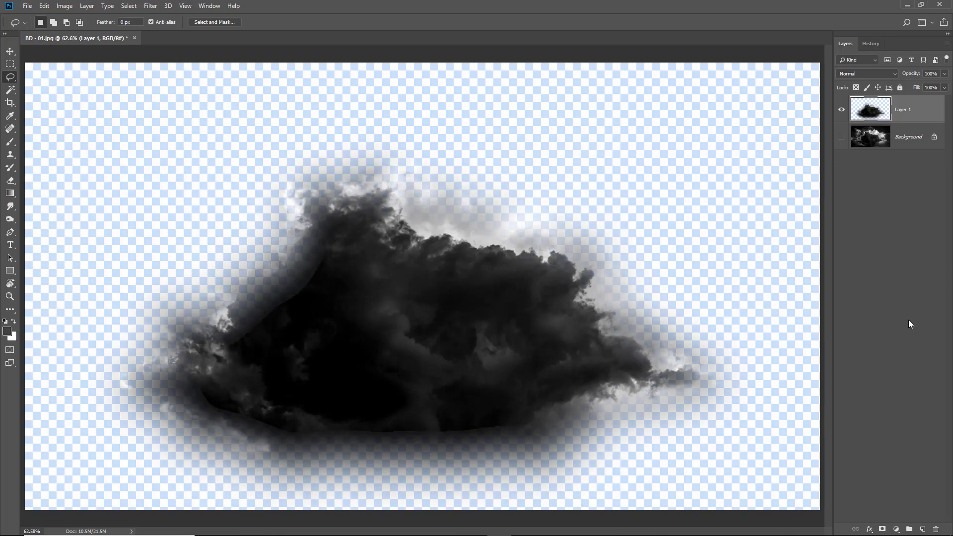
# Compare the Background with the cloud cutout by showing each alone, ending with only Layer 1 visible and selected
pyautogui.click(842, 110)
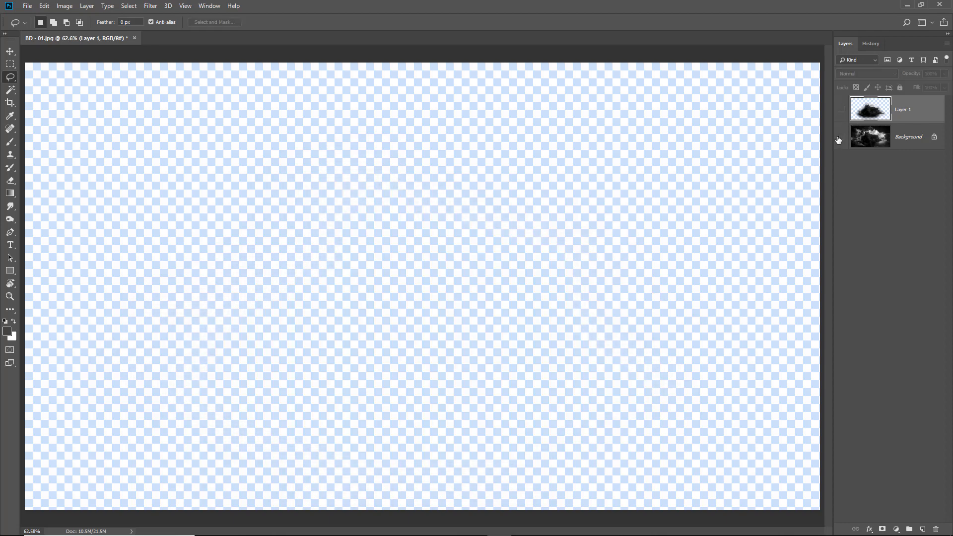
pyautogui.click(842, 137)
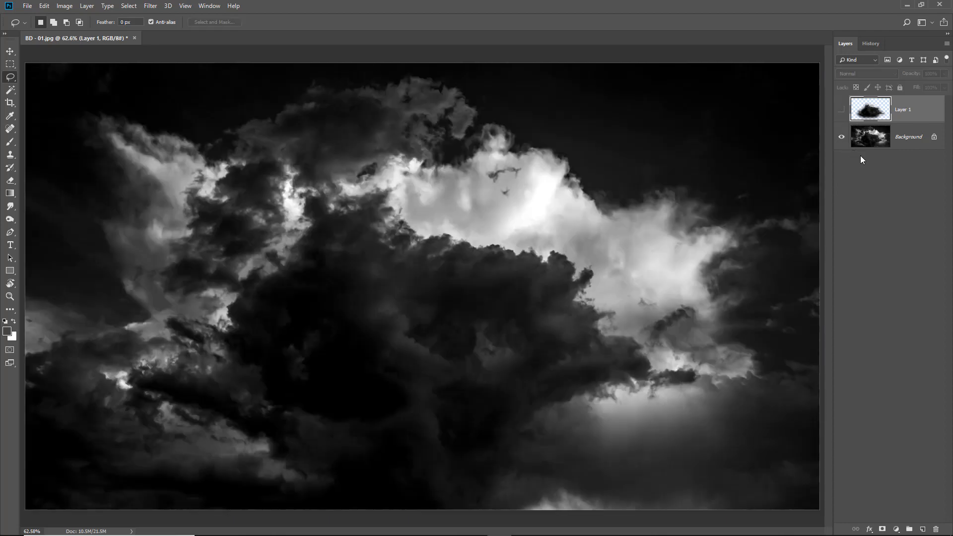
pyautogui.click(907, 141)
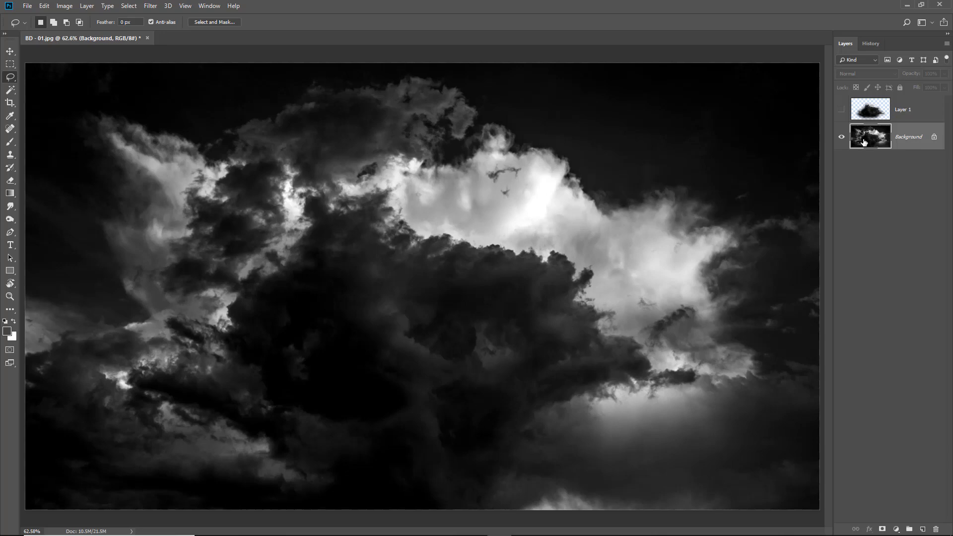
pyautogui.click(840, 110)
pyautogui.click(842, 137)
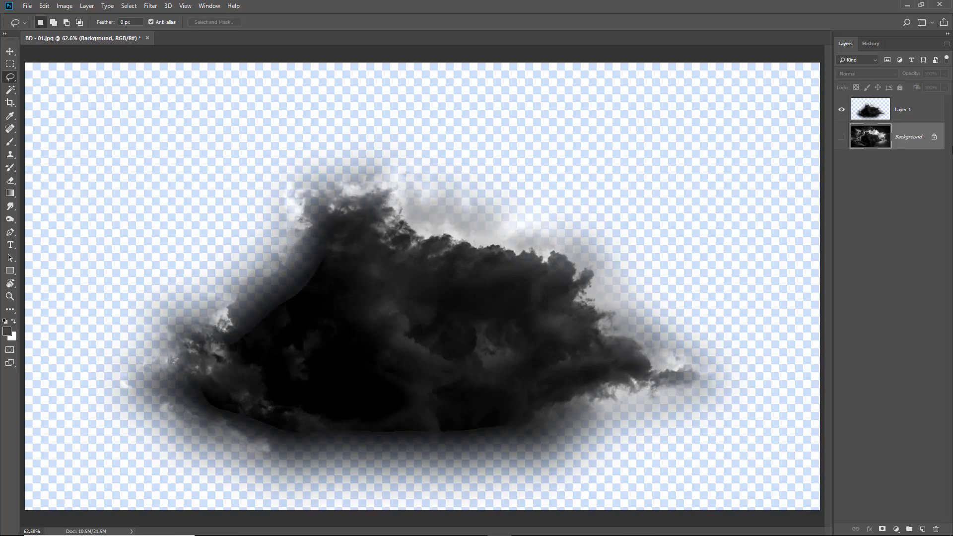
pyautogui.click(909, 112)
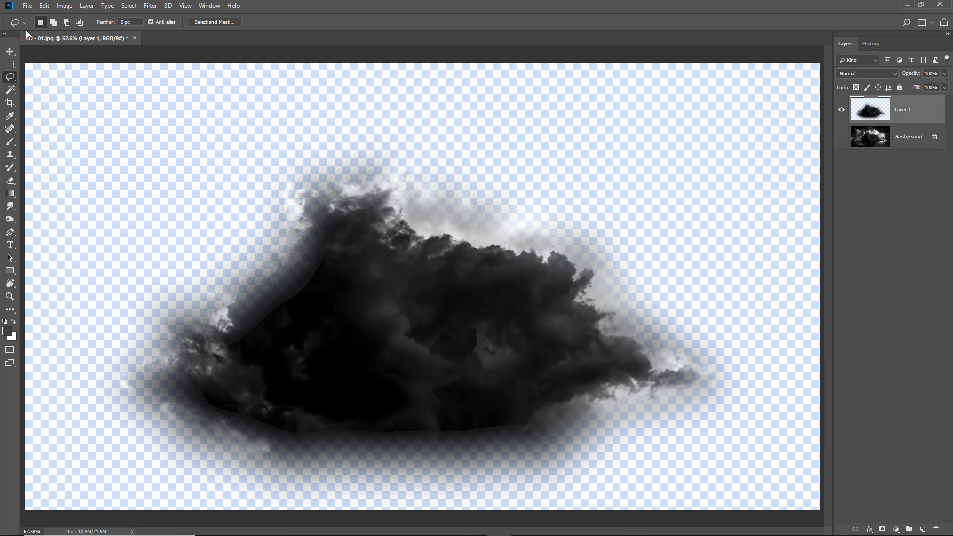
# Save the transparent cloud cutout as a PNG named BD - 01-edit in the Animating Clouds folder, using medium file size
pyautogui.click(28, 7)
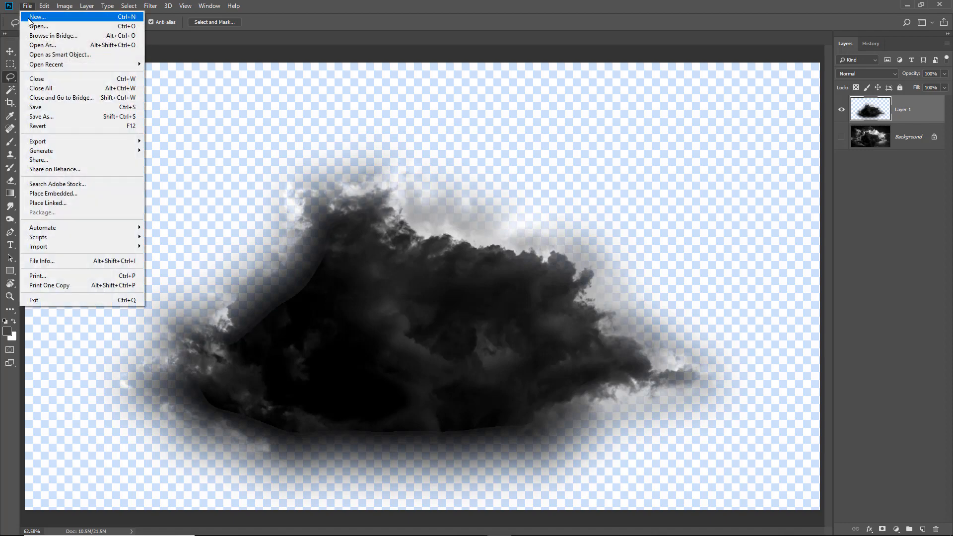
pyautogui.click(39, 117)
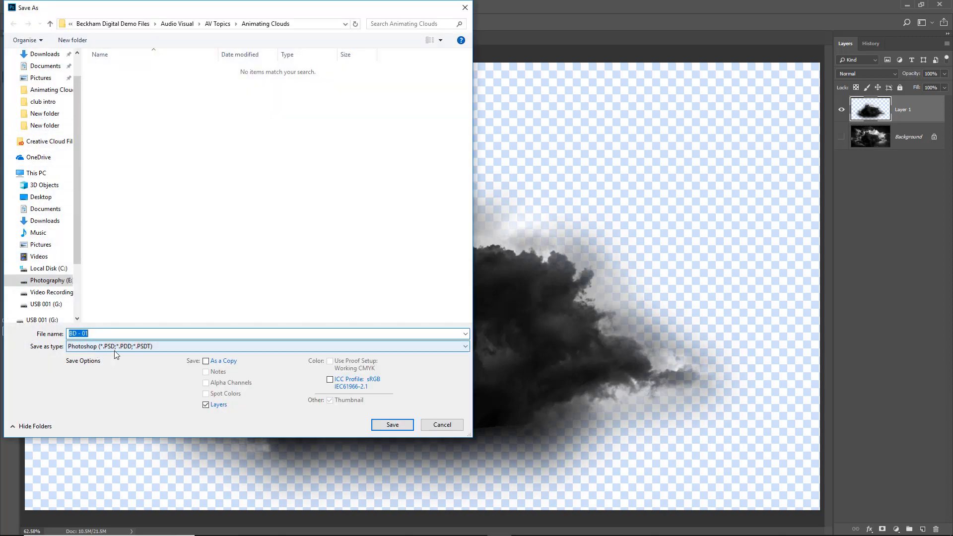
pyautogui.click(465, 346)
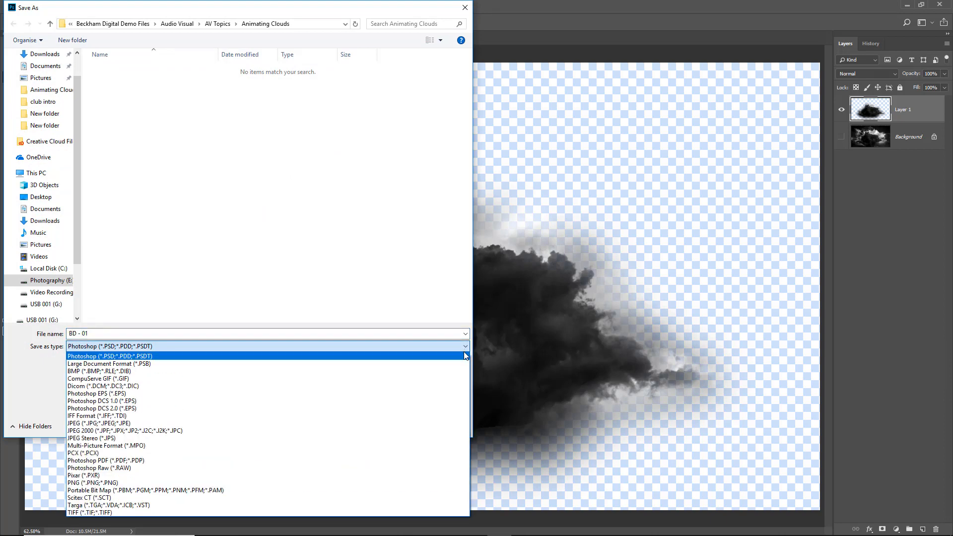
pyautogui.click(446, 482)
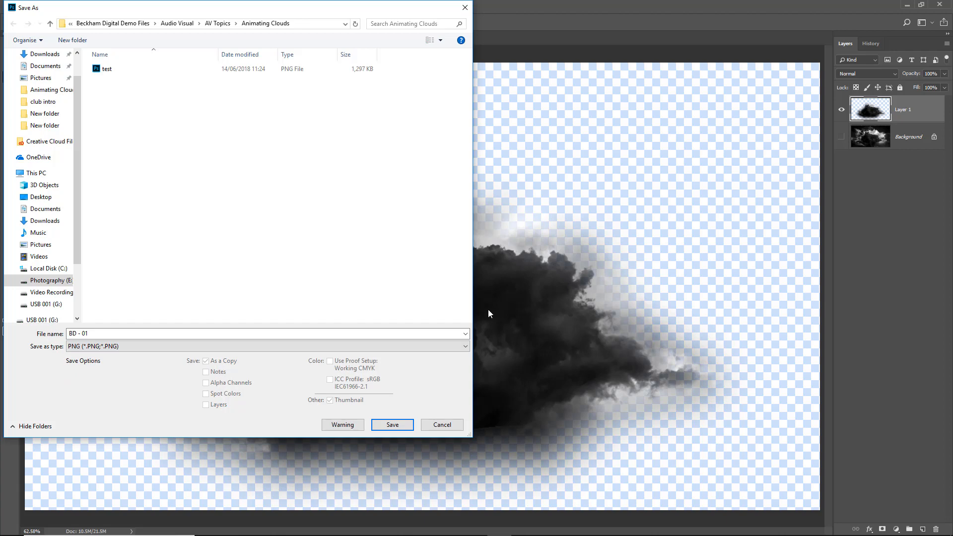
pyautogui.click(96, 336)
pyautogui.click(109, 331)
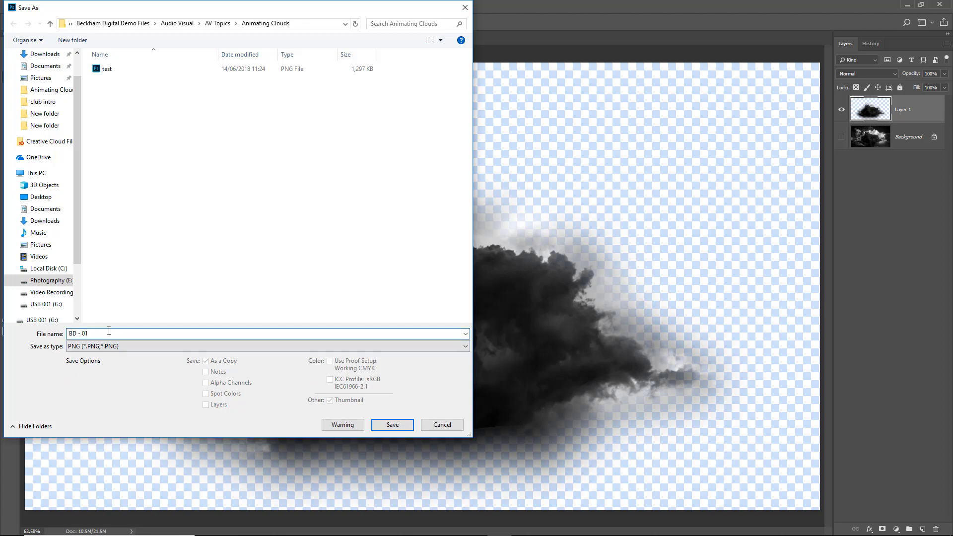
pyautogui.write('-edit')
pyautogui.click(389, 425)
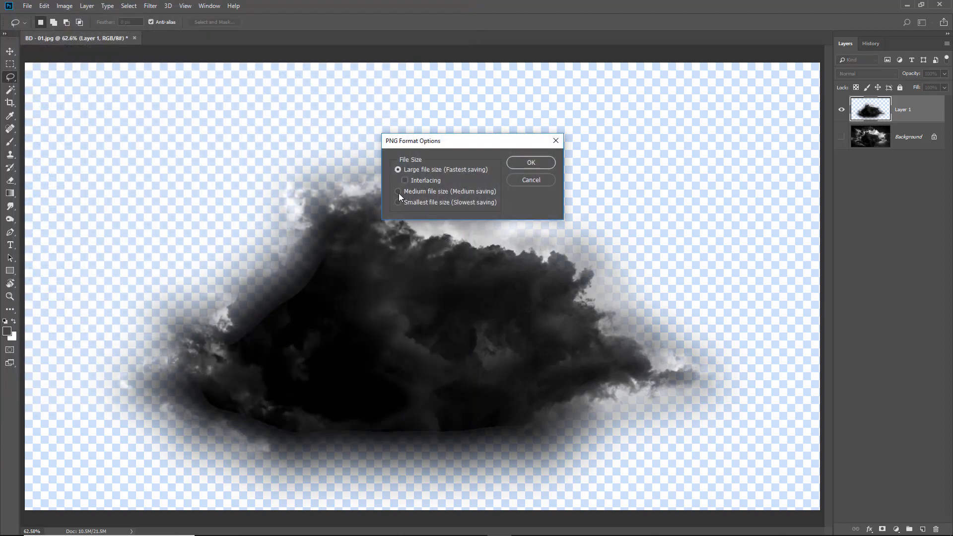
pyautogui.click(398, 193)
pyautogui.click(530, 162)
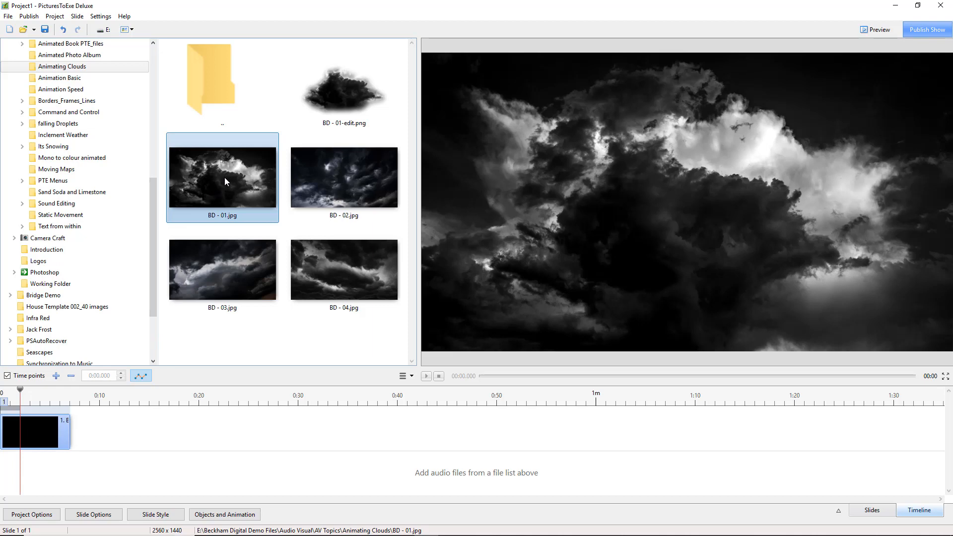
# In PicturesToExe, add BD - 01.jpg to the timeline after the blank slide and open its Objects and Animation editor
pyautogui.moveTo(223, 177); pyautogui.dragTo(107, 449)
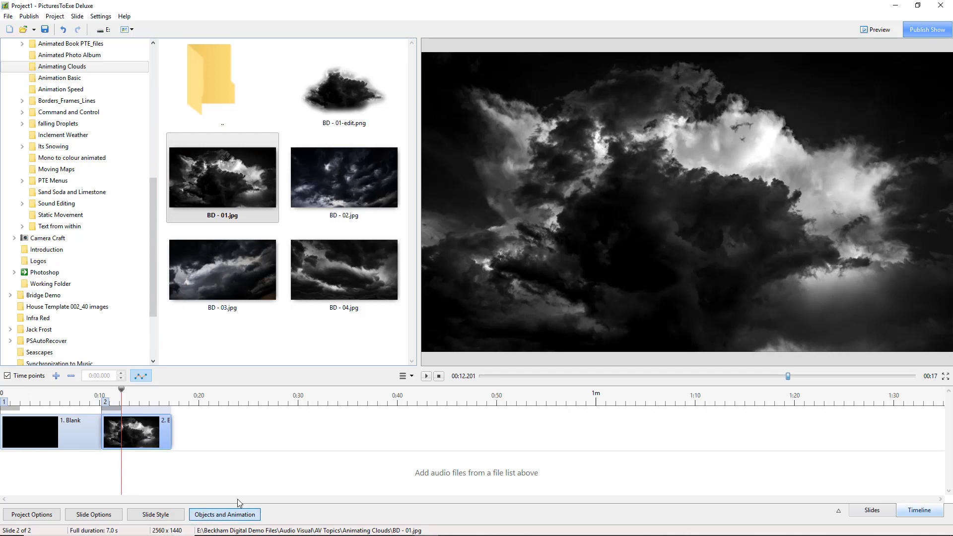
pyautogui.click(210, 515)
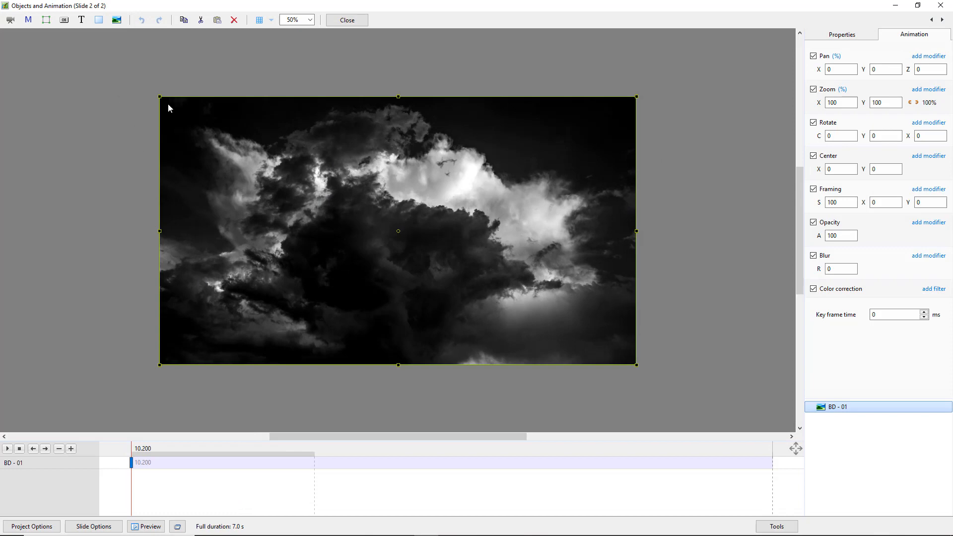
# Add the BD - 01-edit cutout from the Audio Visual > AV Topics > Animating Clouds folder as an independent image object over BD - 01
pyautogui.click(96, 114)
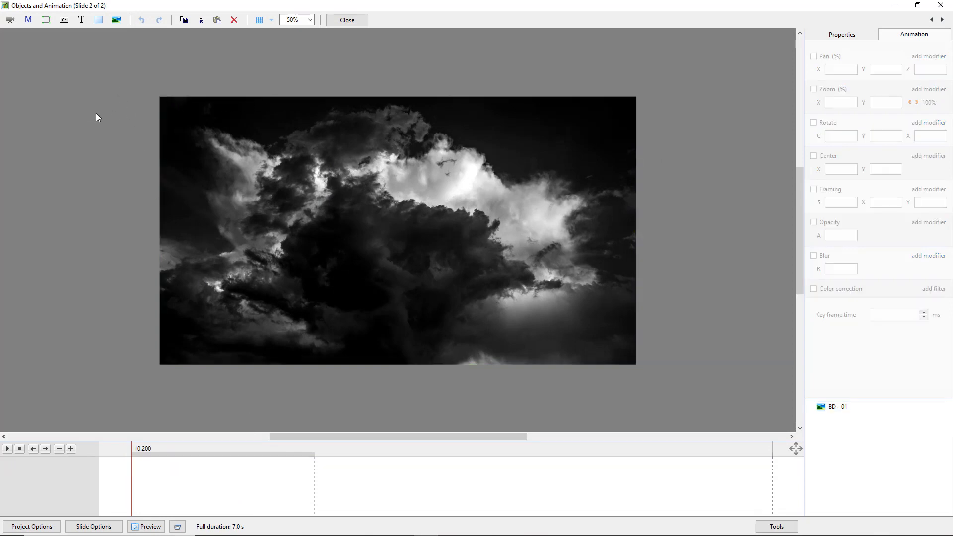
pyautogui.click(115, 20)
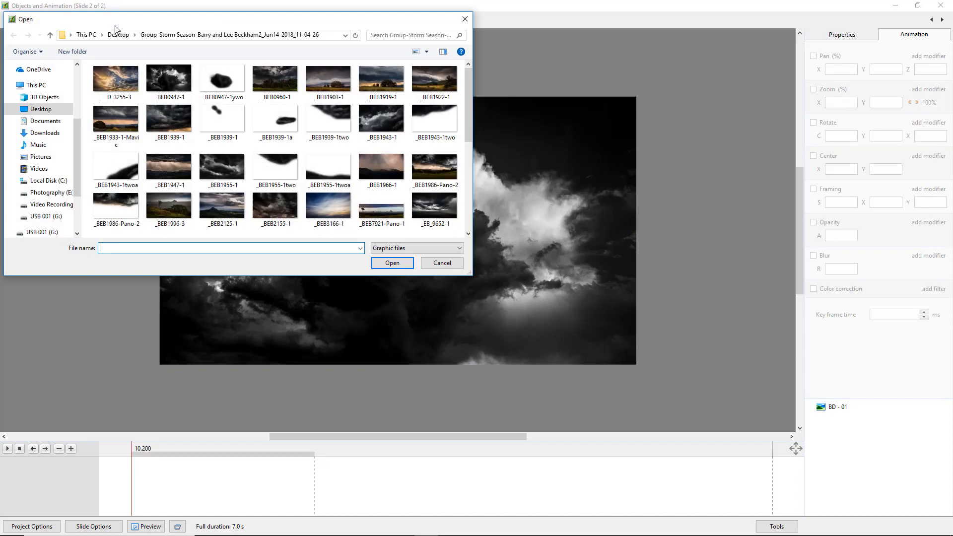
pyautogui.click(57, 193)
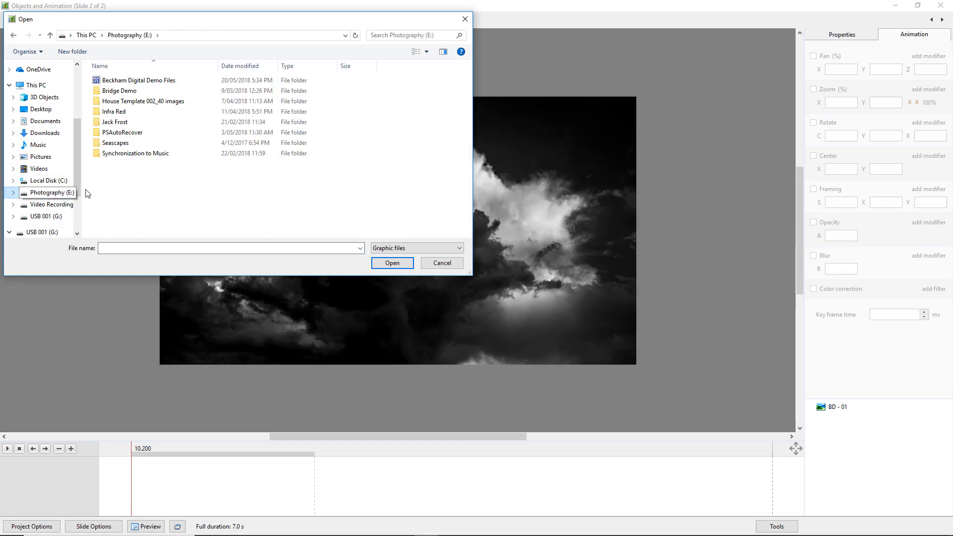
pyautogui.doubleClick(120, 82)
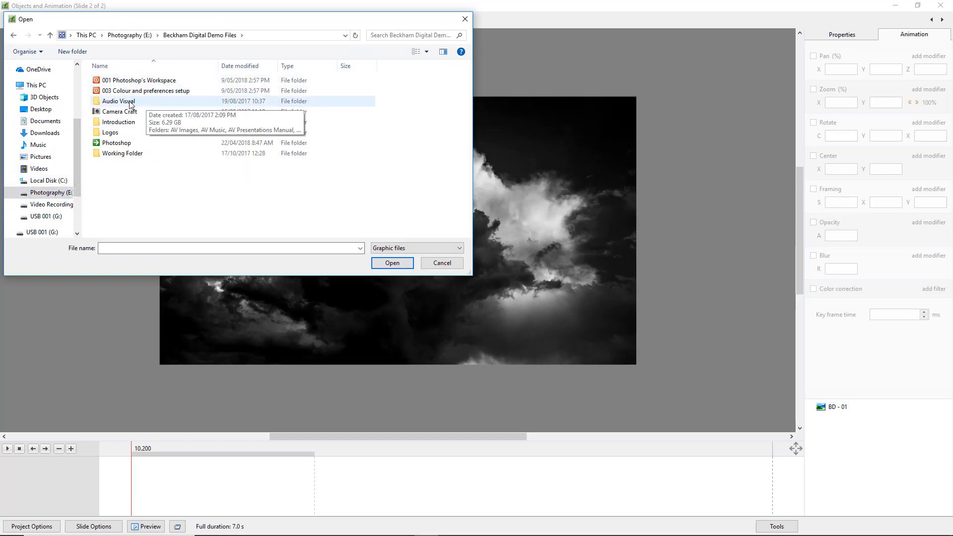
pyautogui.doubleClick(125, 102)
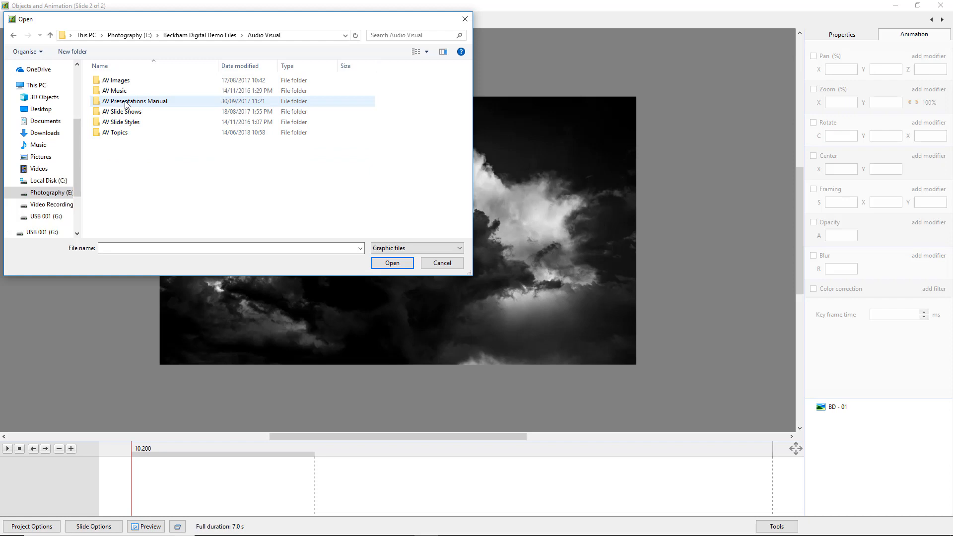
pyautogui.doubleClick(110, 133)
pyautogui.moveTo(466, 113); pyautogui.dragTo(463, 166)
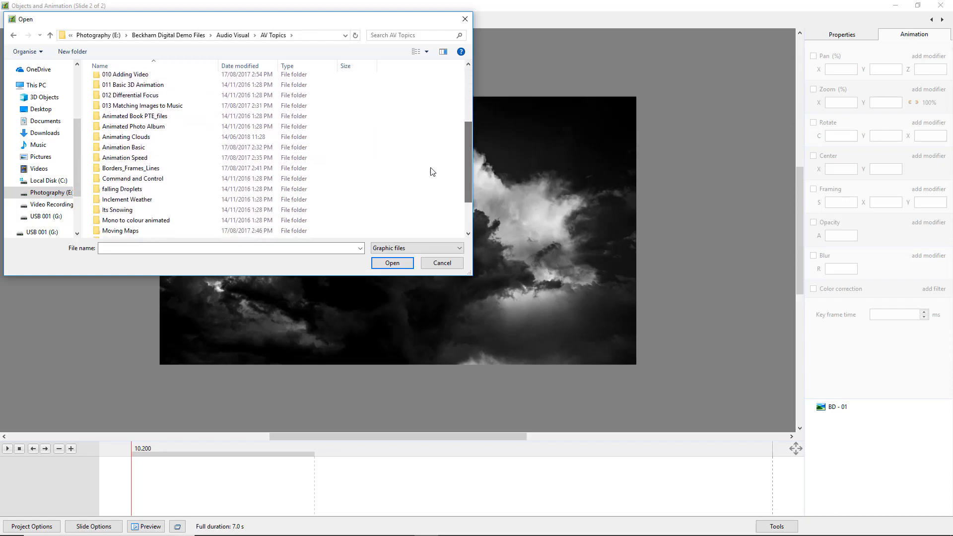
pyautogui.doubleClick(127, 137)
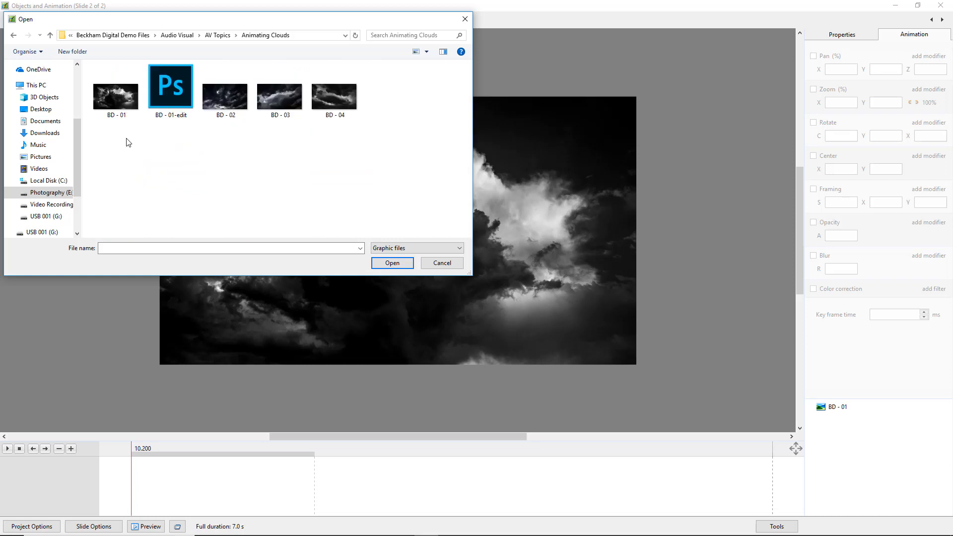
pyautogui.doubleClick(169, 102)
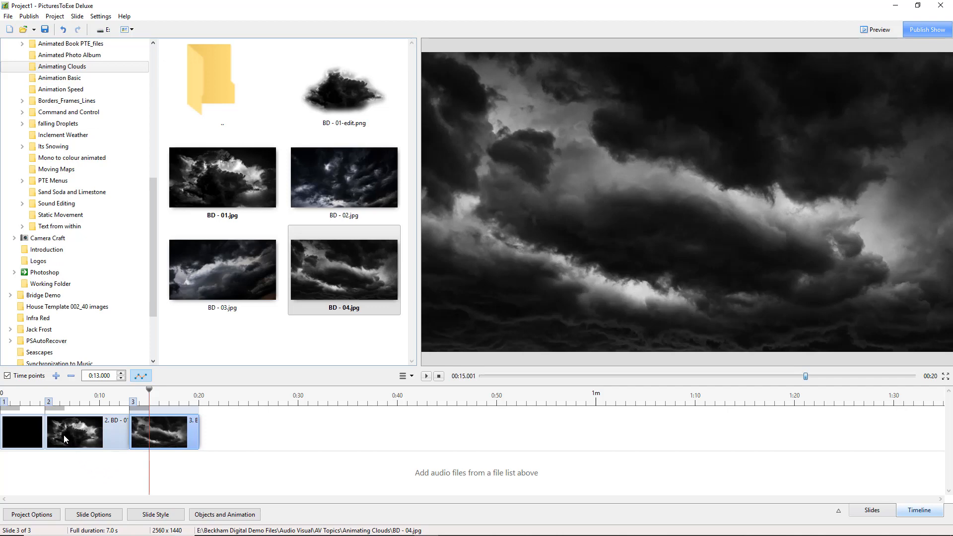
# Play the slide show from just before the second slide into the BD - 04 slide
pyautogui.click(43, 393)
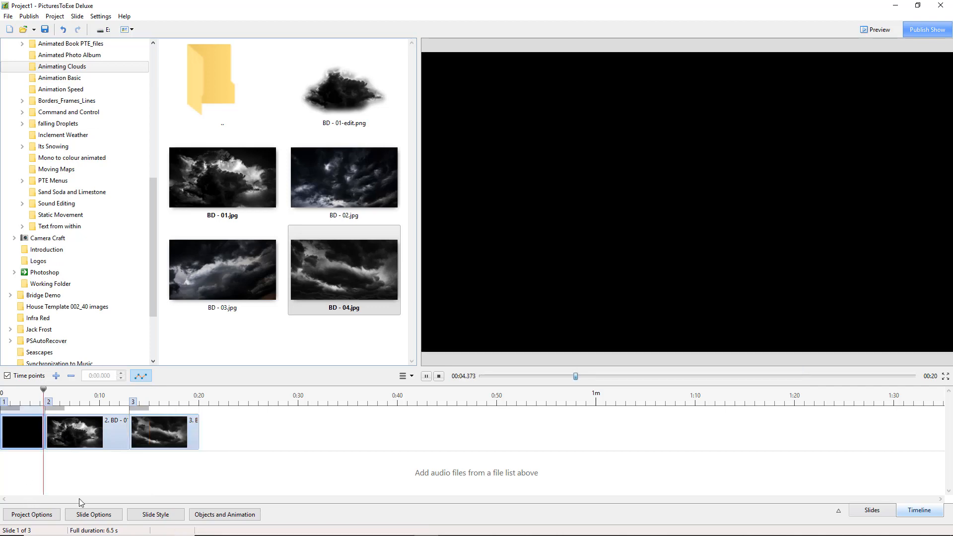
pyautogui.press('space')
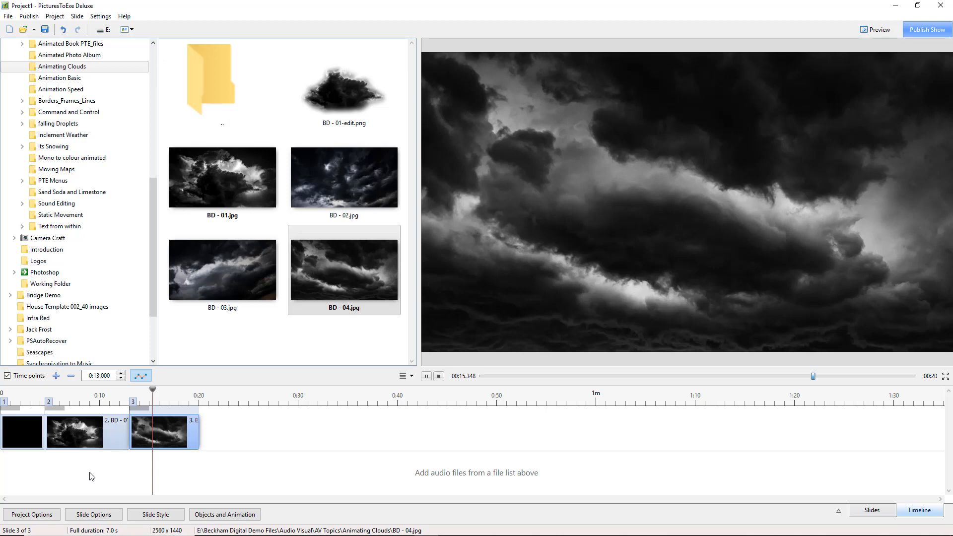
# In slide 2's Objects and Animation editor, clone the BD - 01-edit keyframe and move the clone to the slide's end at 10500 ms
pyautogui.click(73, 429)
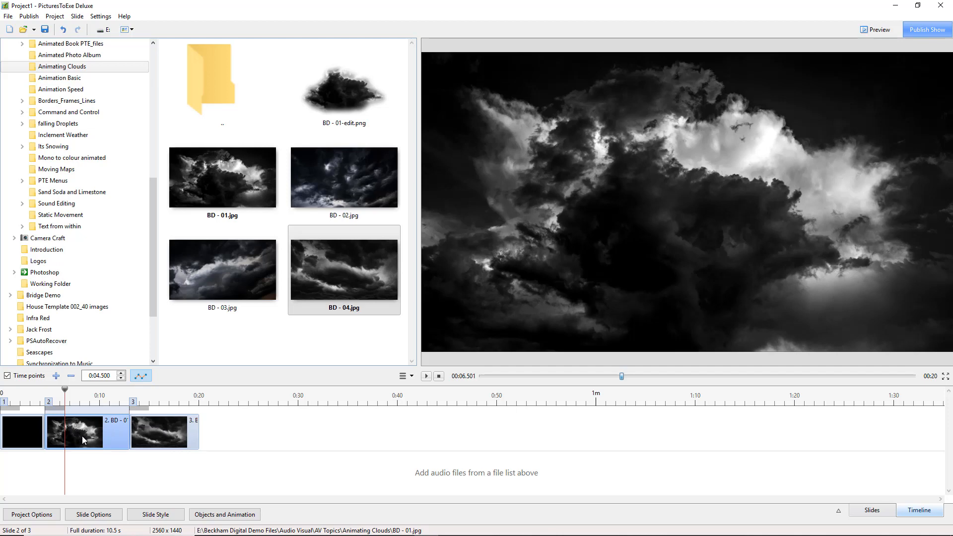
pyautogui.click(218, 517)
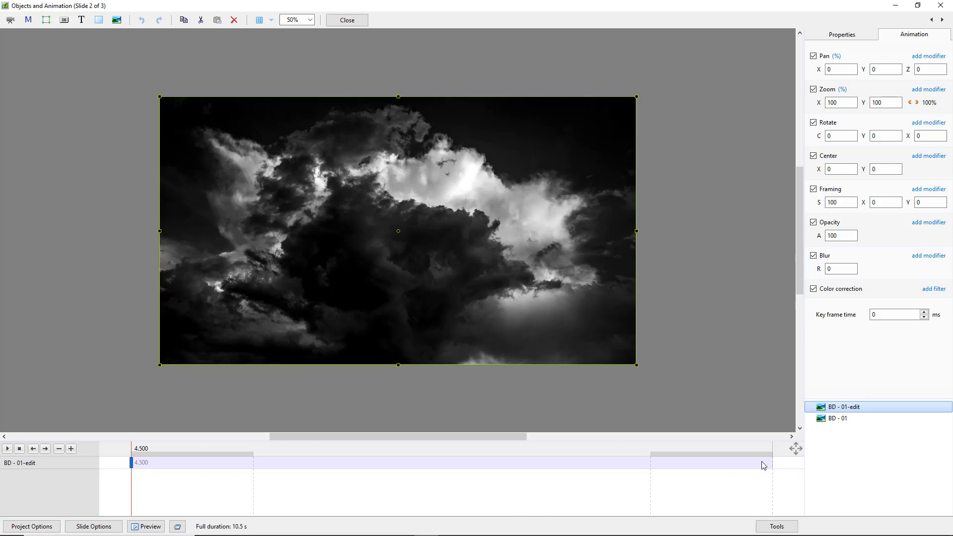
pyautogui.rightClick(133, 463)
pyautogui.click(164, 479)
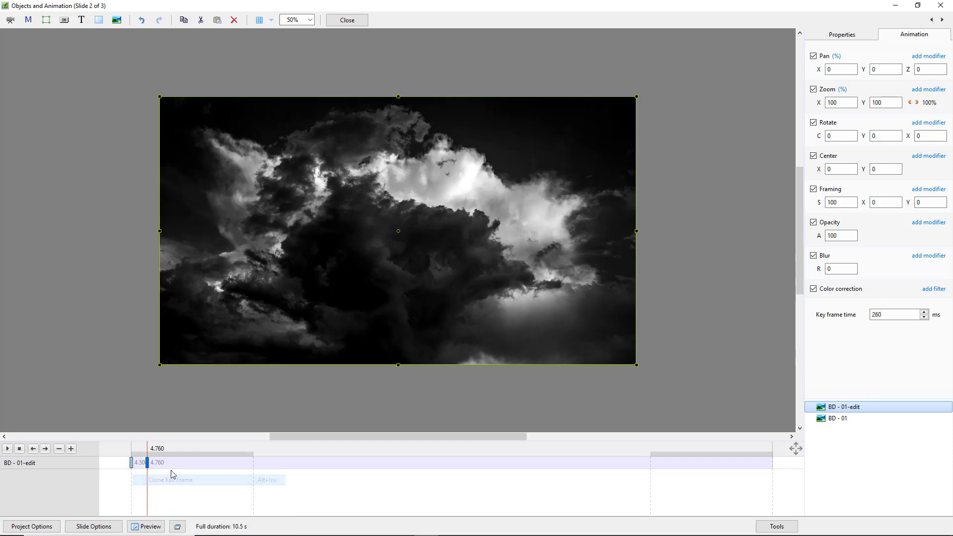
pyautogui.moveTo(149, 464); pyautogui.dragTo(775, 478)
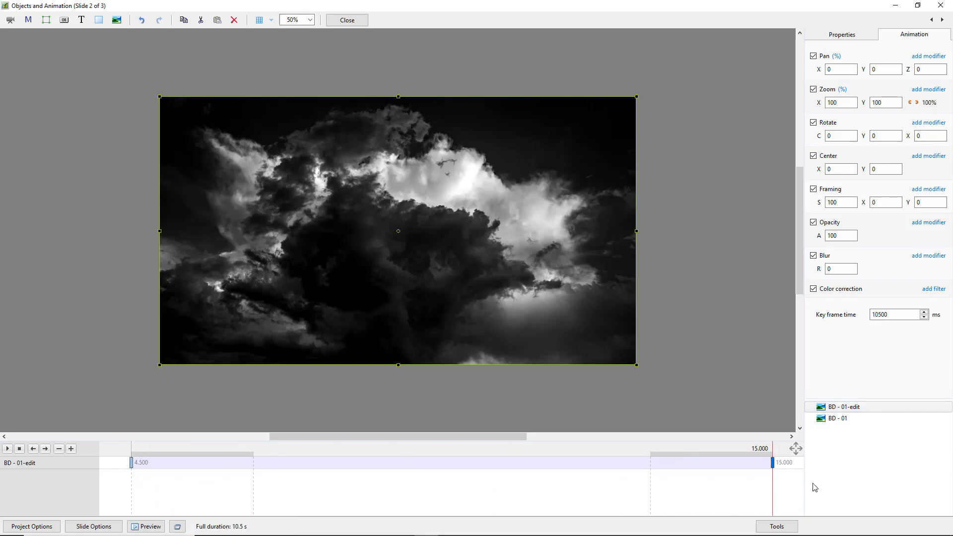
# Set BD - 01-edit's zoom to 122% on both axes at the end keyframe and close the animation editor
pyautogui.click(864, 471)
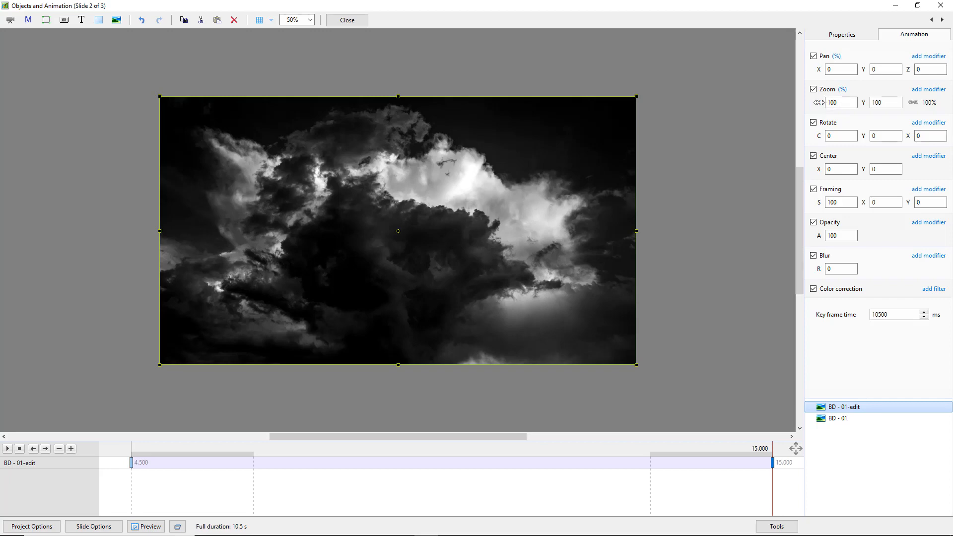
pyautogui.moveTo(818, 102); pyautogui.dragTo(829, 112)
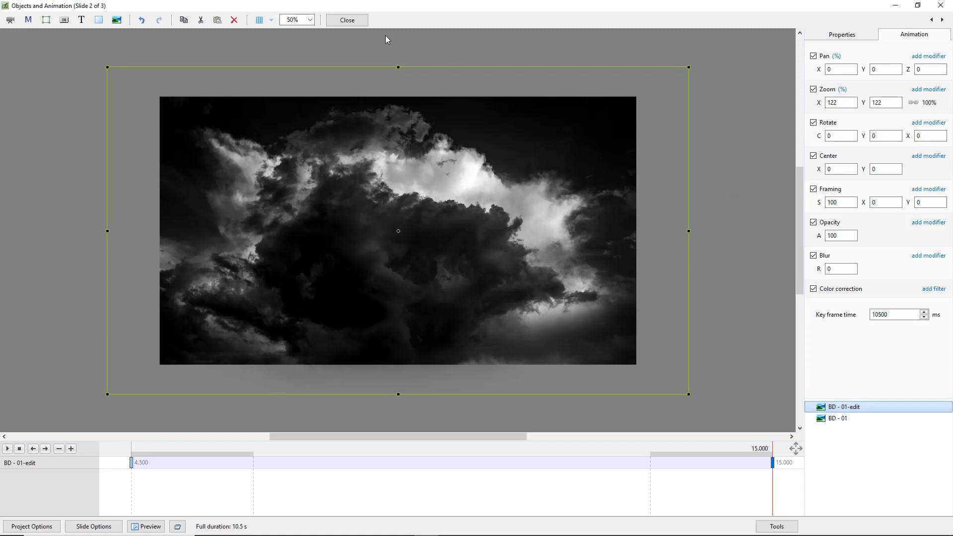
pyautogui.click(350, 22)
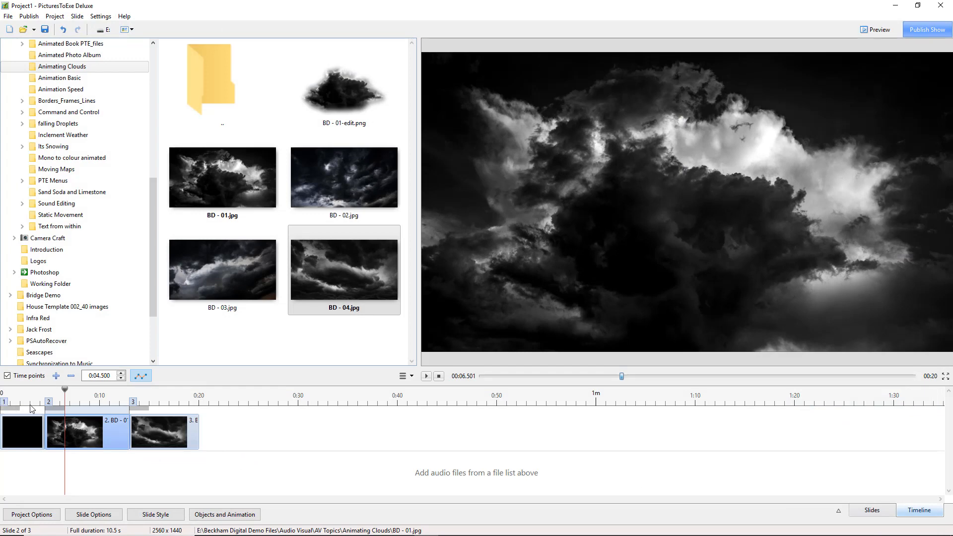
# Enlarge the preview area and play the slide show from the beginning
pyautogui.moveTo(65, 389); pyautogui.dragTo(2, 395)
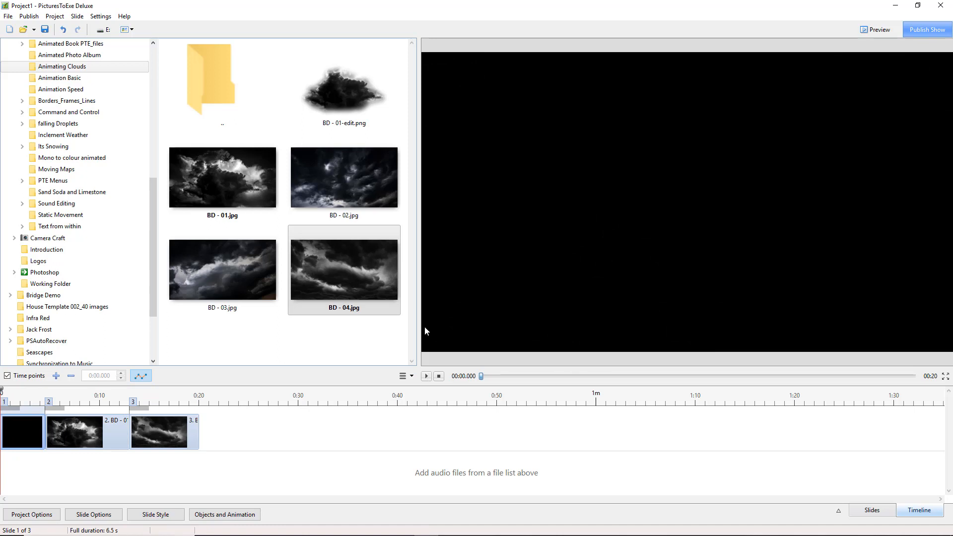
pyautogui.moveTo(420, 326); pyautogui.dragTo(370, 323)
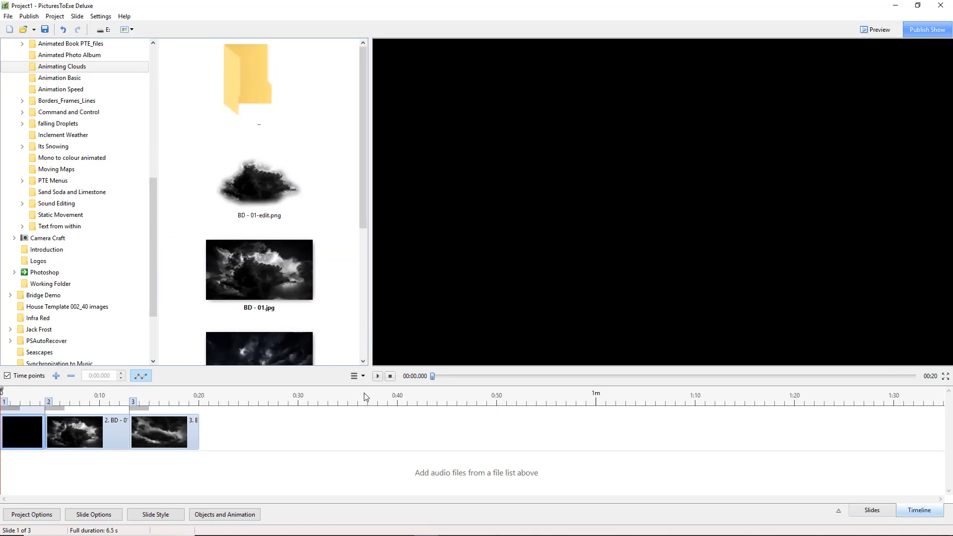
pyautogui.click(377, 376)
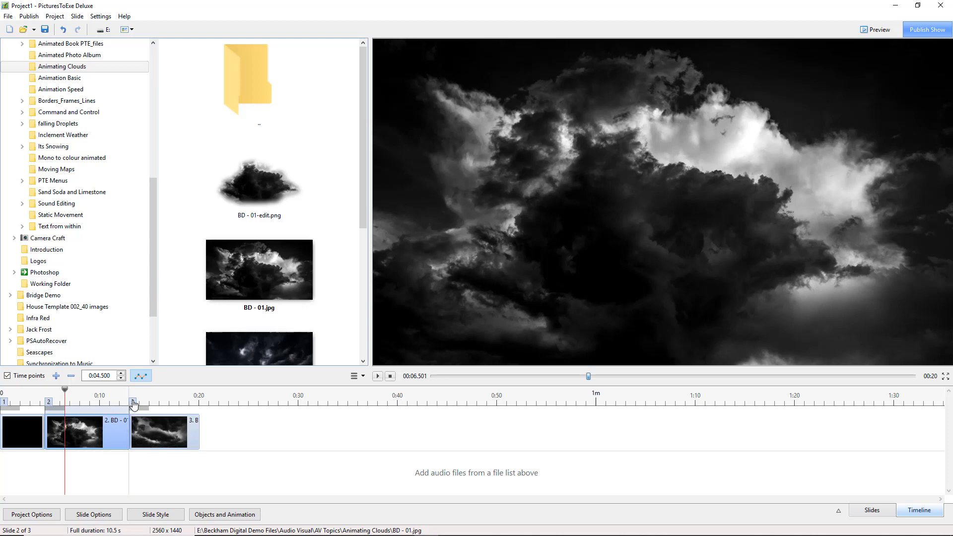
# Shorten slide 2 by moving the third slide's time point to 0:10.400, and replay the show from the beginning into slide 3
pyautogui.moveTo(133, 403); pyautogui.dragTo(109, 408)
pyautogui.click(2, 395)
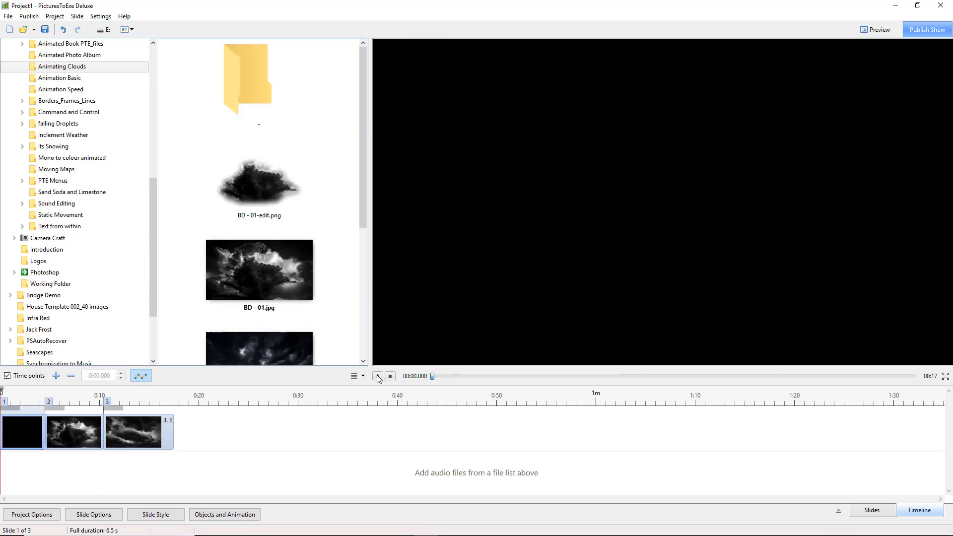
pyautogui.click(377, 376)
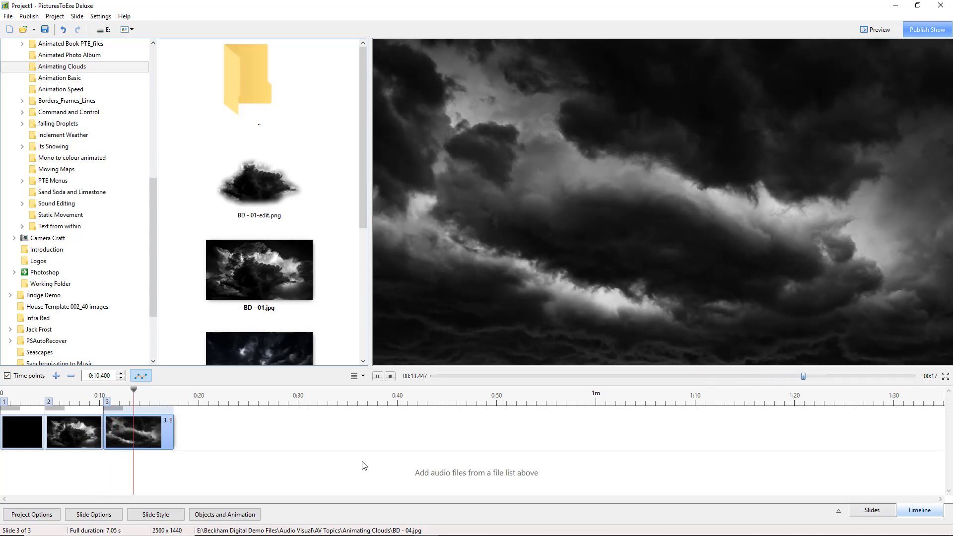
pyautogui.press('space')
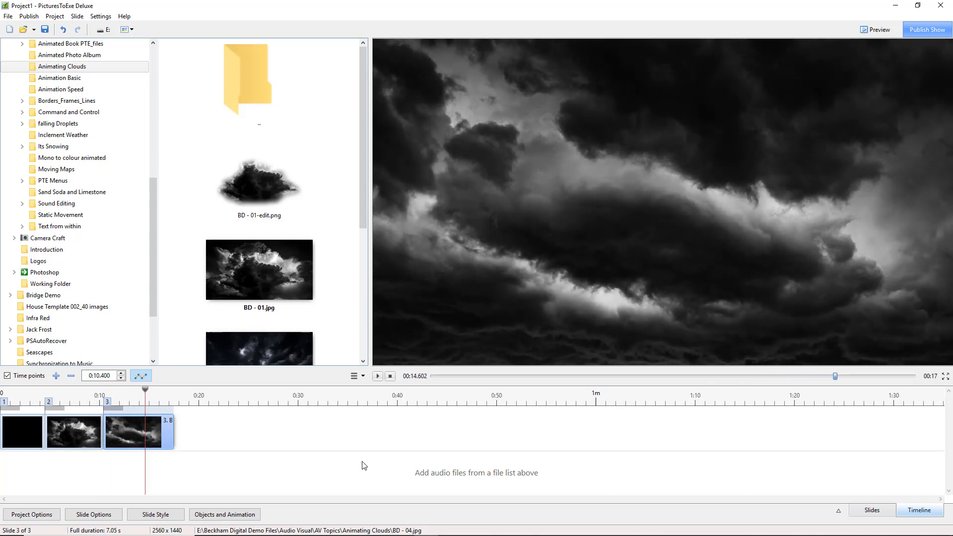
# Select the BD - 04 slide, the third on the timeline
pyautogui.doubleClick(132, 431)
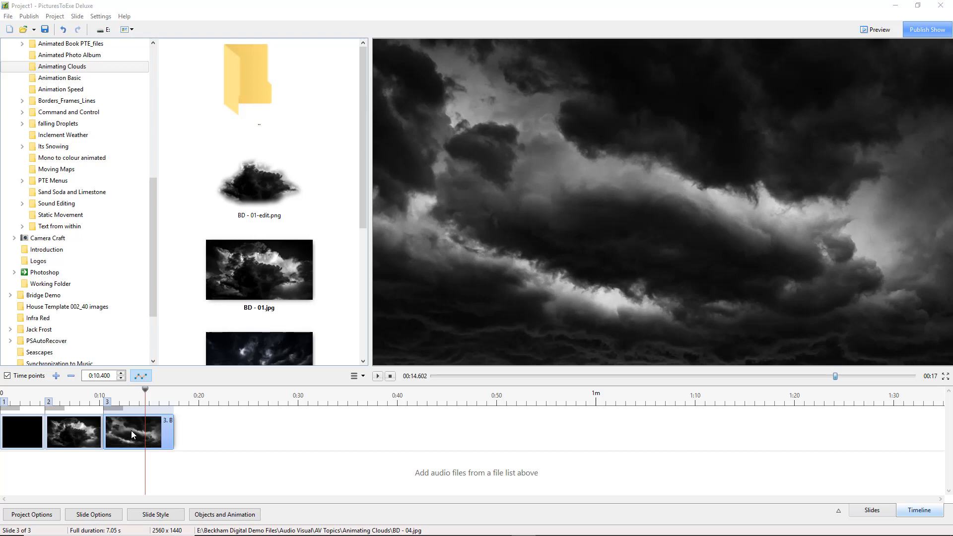
pyautogui.click(124, 442)
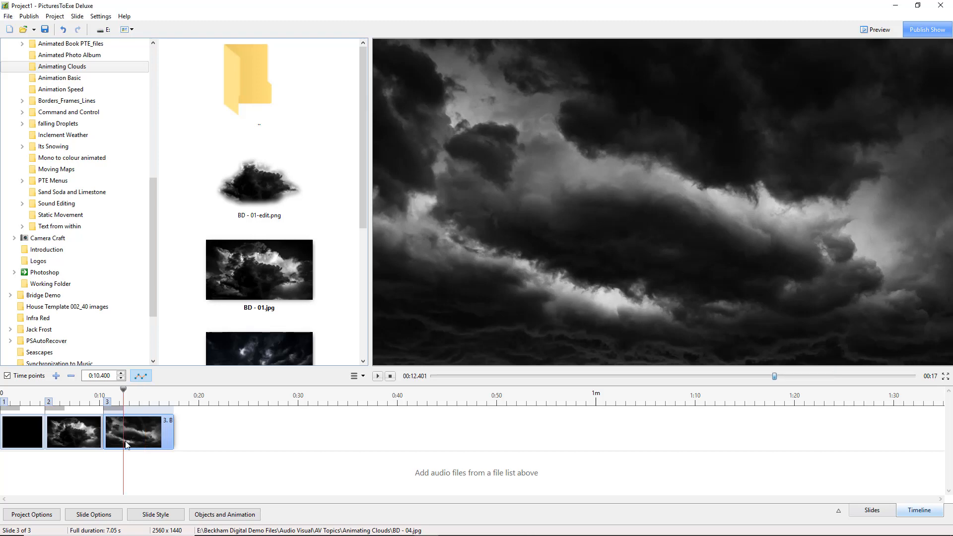